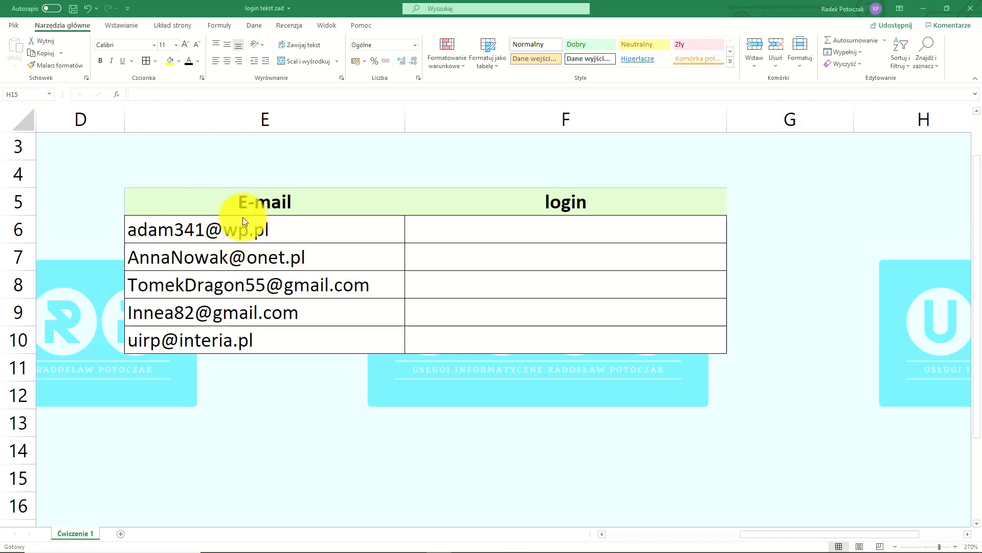
# Begin the =LEWY( formula in F6 for the first login
pyautogui.click(565, 228)
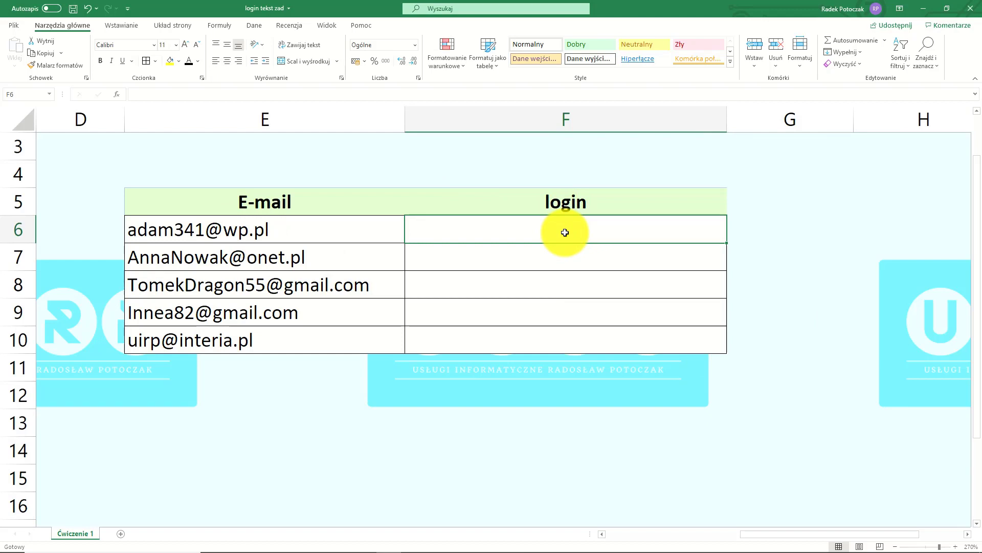
pyautogui.write('=')
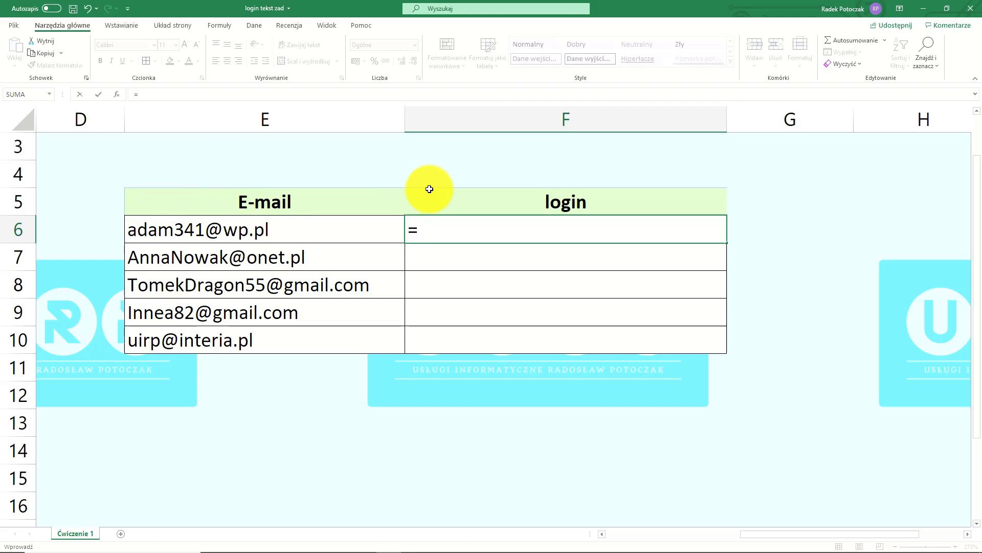
pyautogui.write('le')
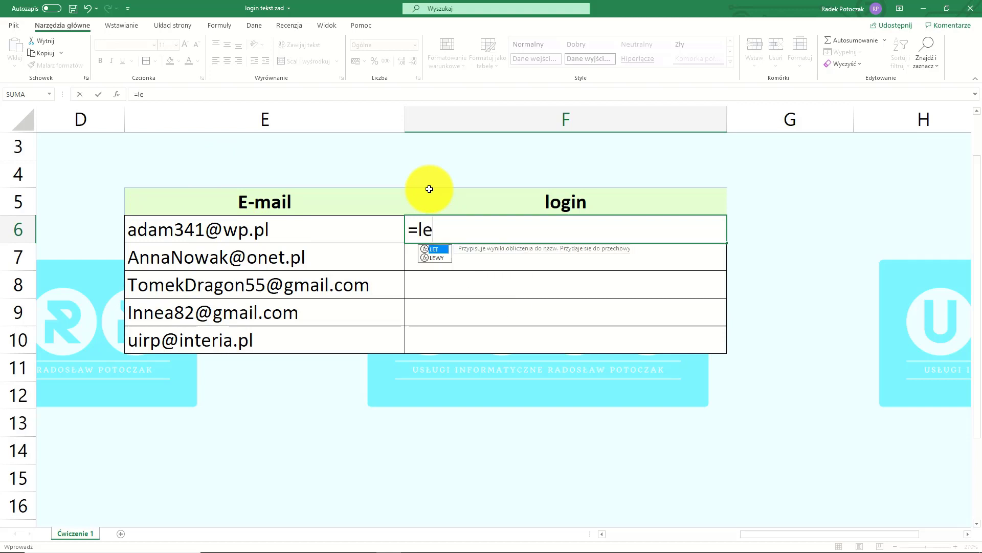
pyautogui.write('wy')
pyautogui.press('Tab')
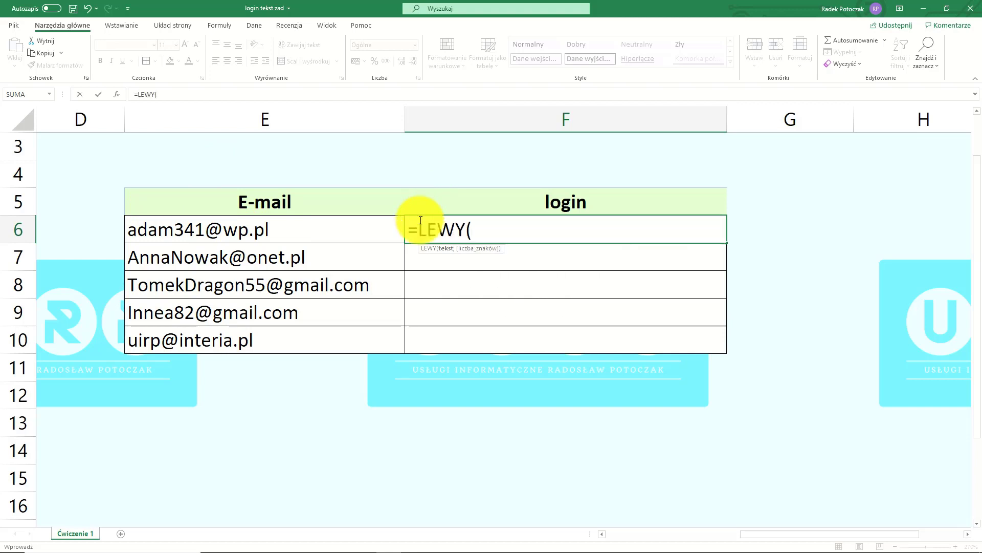
pyautogui.moveTo(499, 249); pyautogui.dragTo(482, 176)
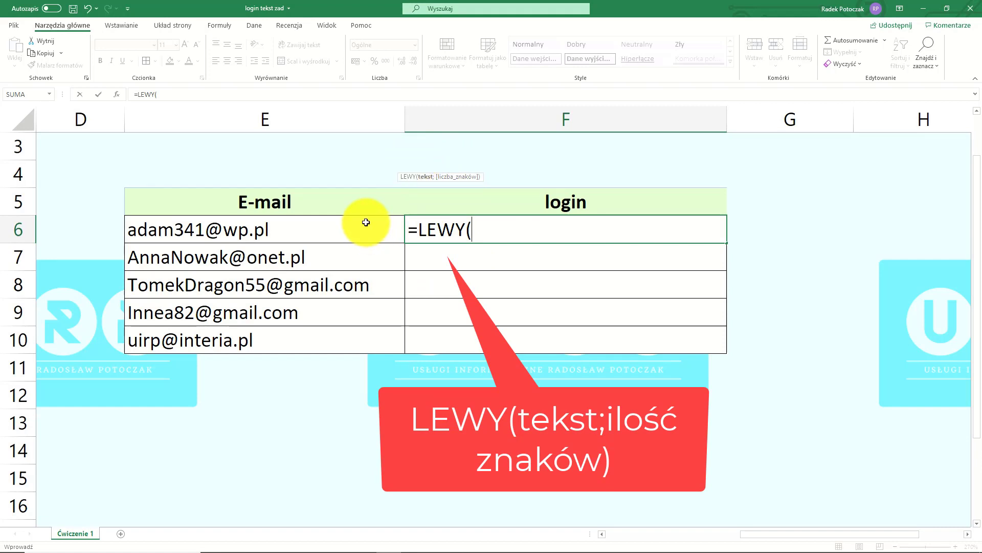
# Use cell E6 as LEWY's text argument, giving =LEWY(E6;
pyautogui.click(303, 222)
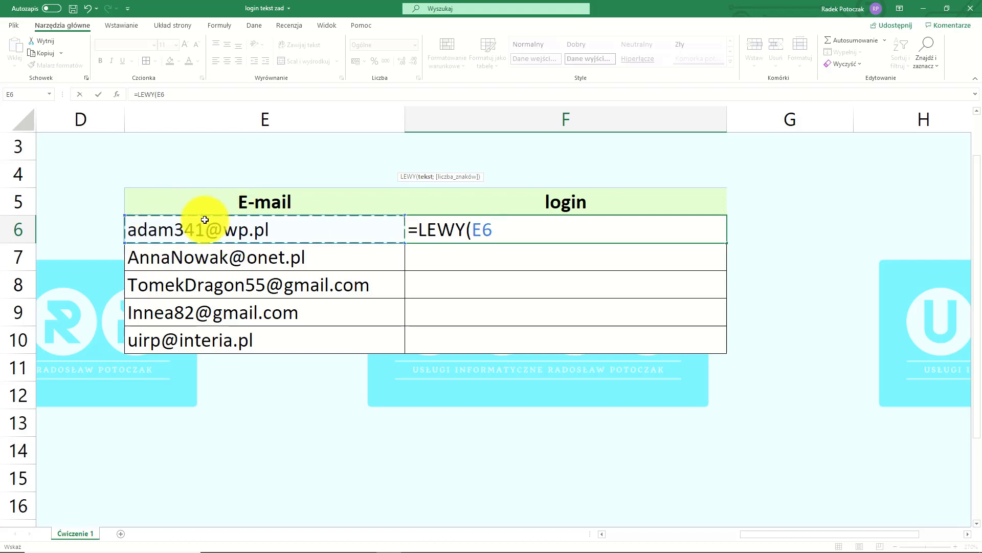
pyautogui.write(';')
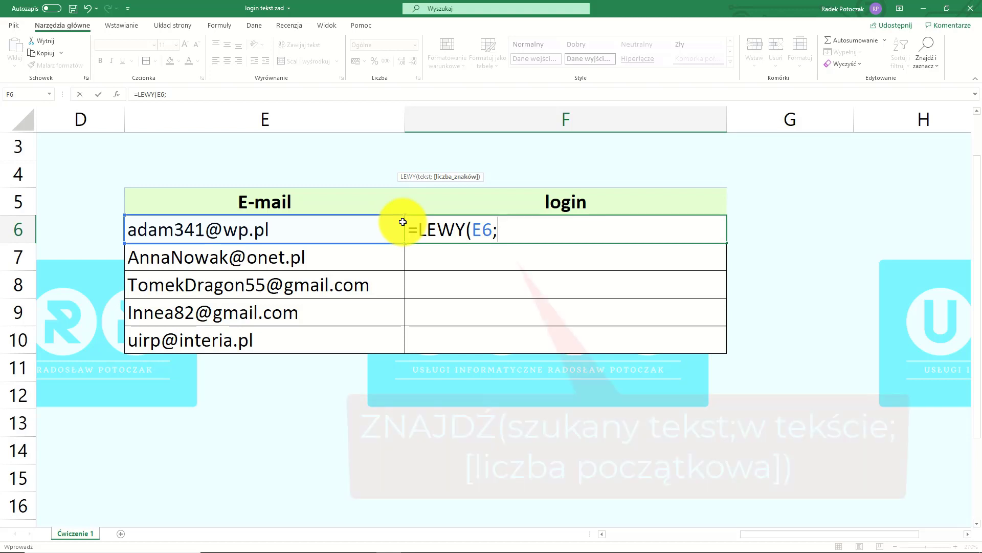
# Add ZNAJDŹ("@";E6 as LEWY's character count to locate the @ sign
pyautogui.write('znaj')
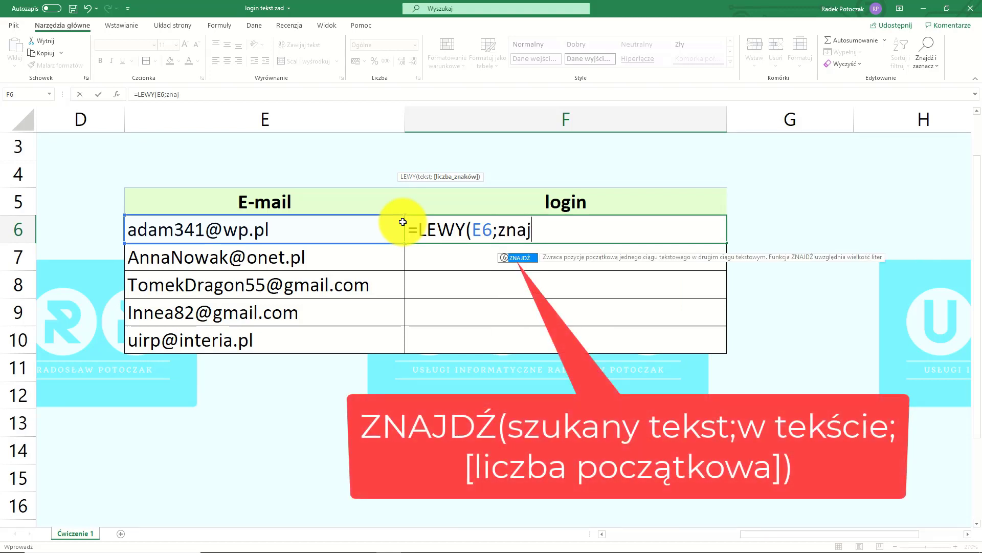
pyautogui.press('Tab')
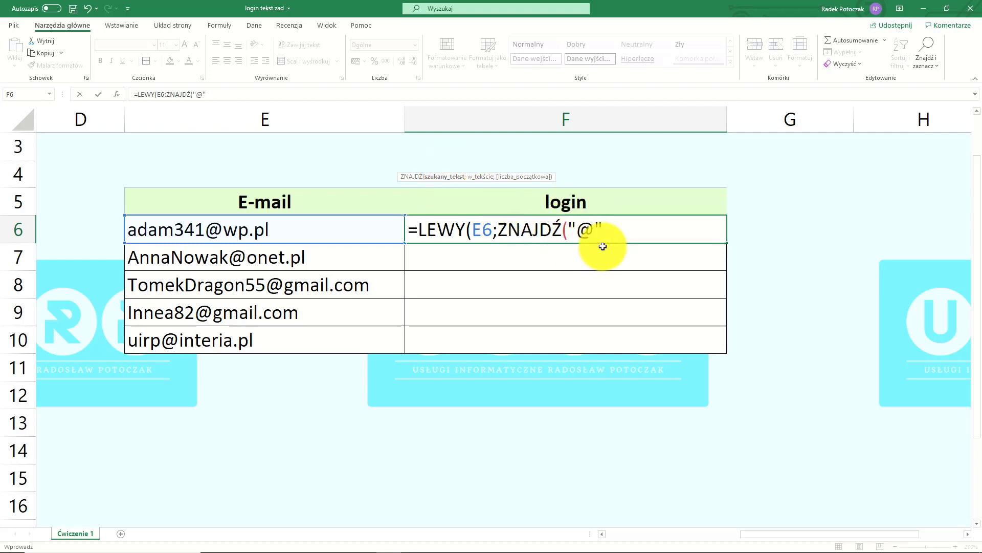
pyautogui.write(';')
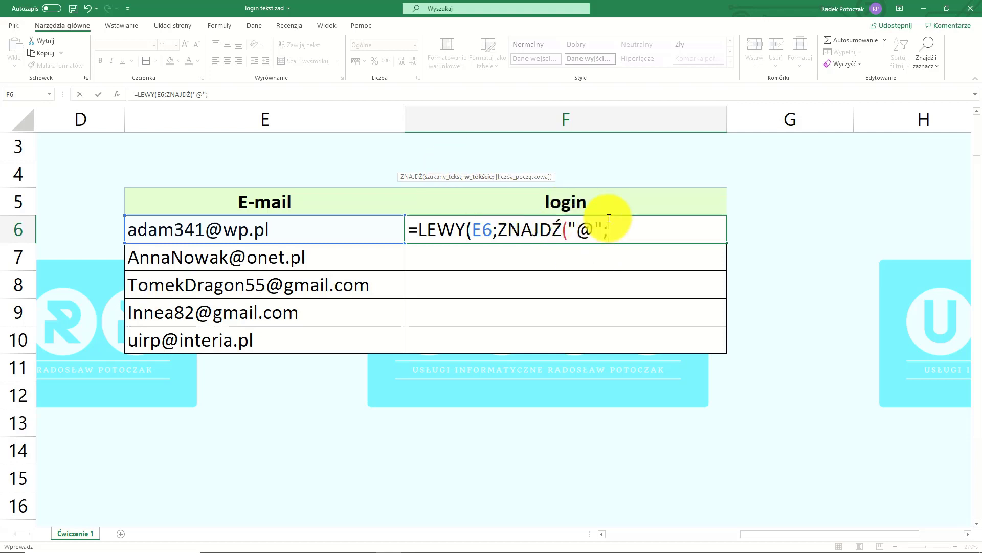
pyautogui.click(250, 235)
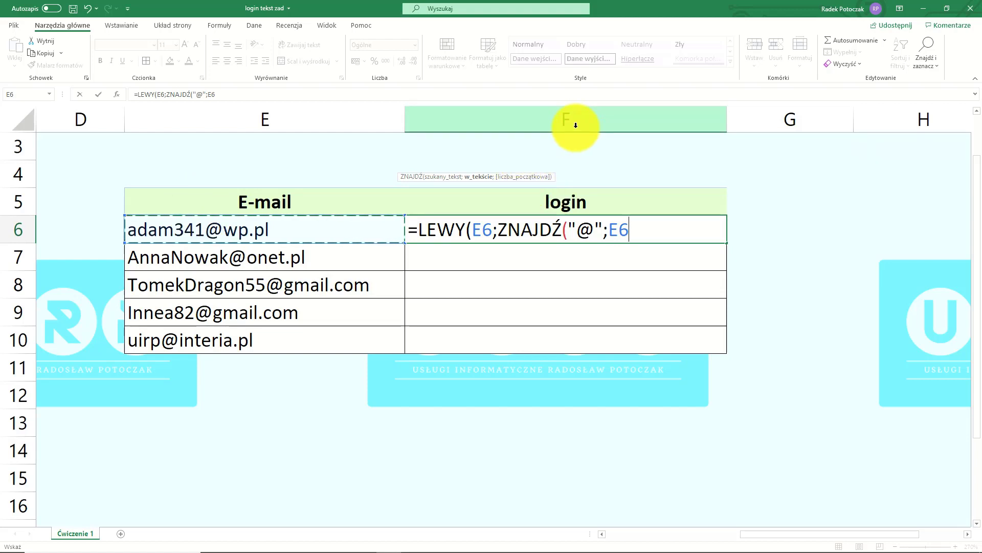
# Complete the formula as =LEWY(E6;ZNAJDŹ("@";E6)-1)
pyautogui.write(')-1')
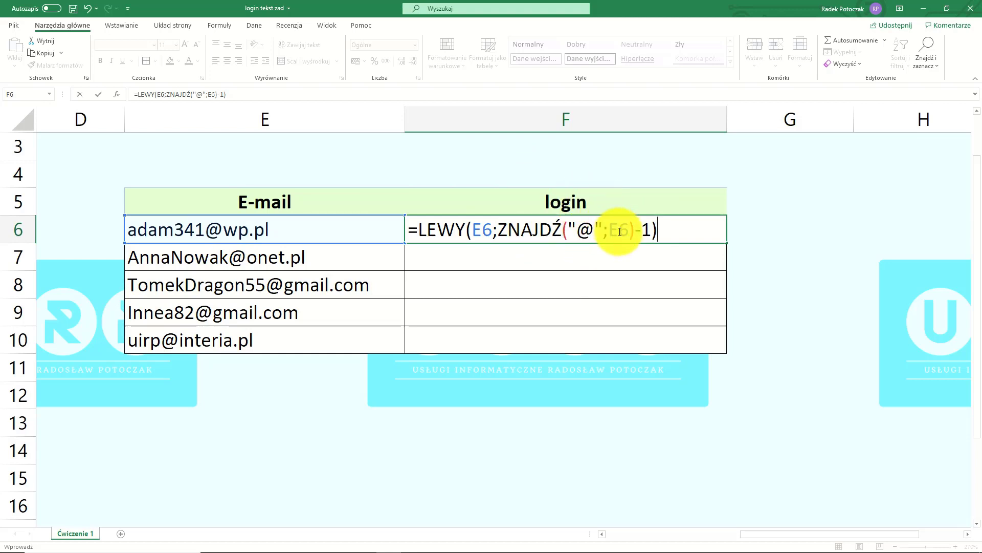
# Confirm the F6 login formula and copy it down through F10
pyautogui.hotkey('ctrl', 'Return')
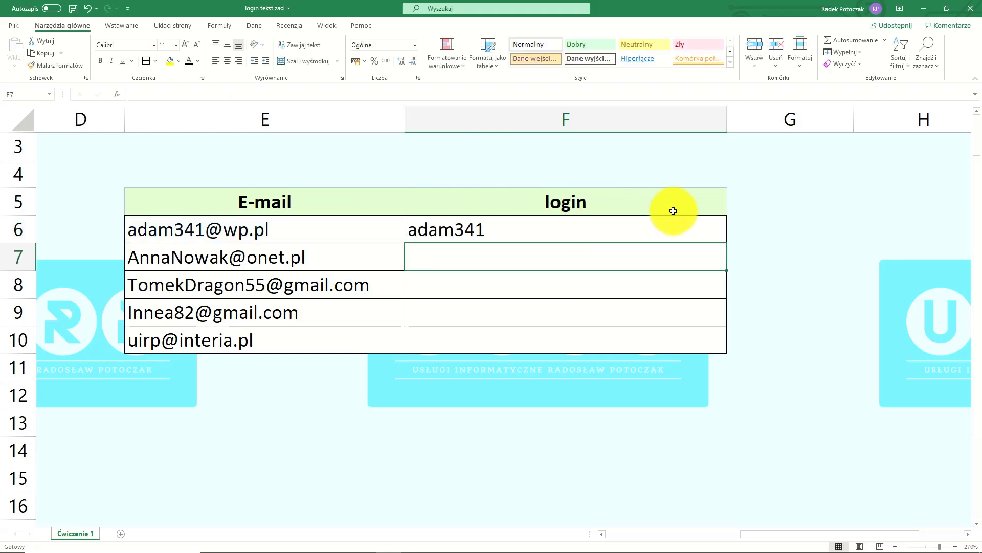
pyautogui.moveTo(726, 242); pyautogui.dragTo(708, 344)
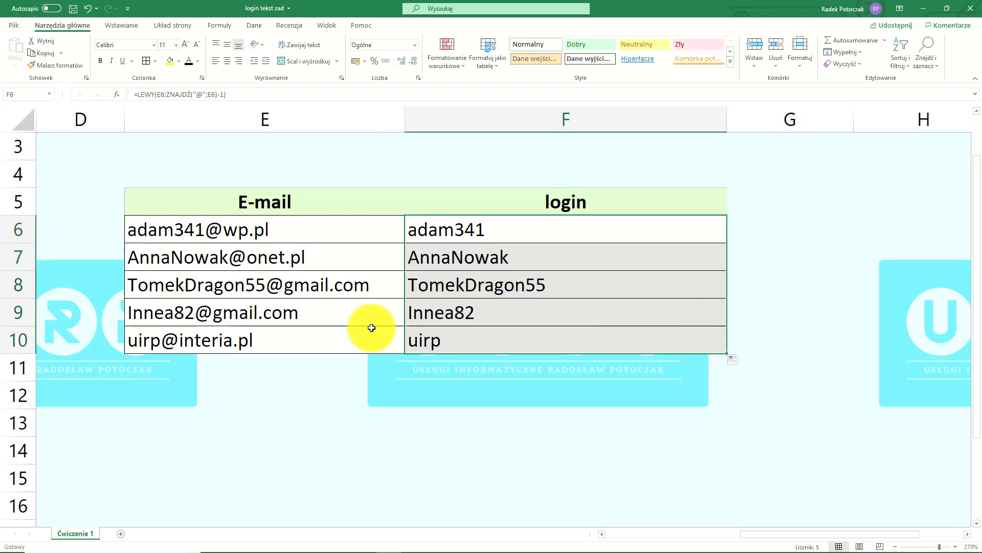
pyautogui.click(739, 184)
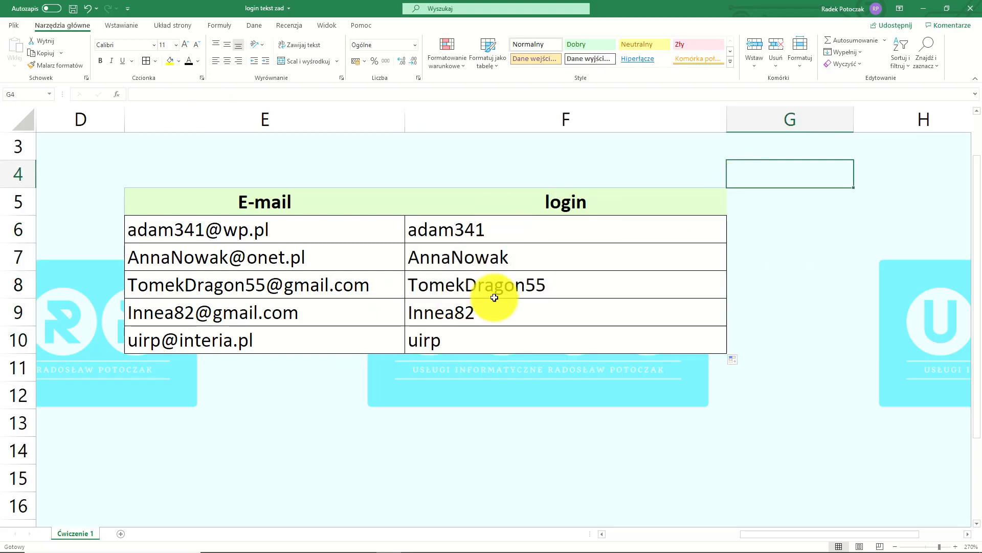